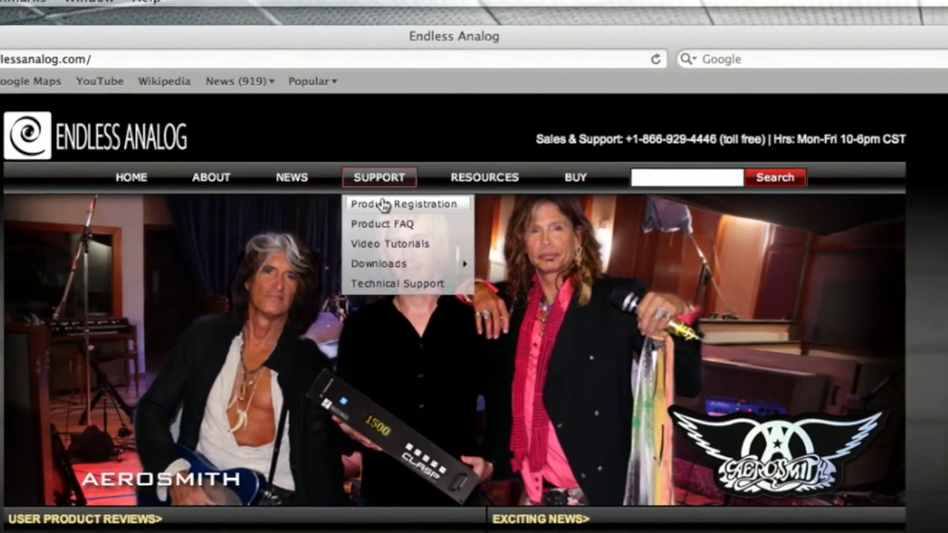
# - Open the Product Registration page from the Support menu and scroll down to the form
pyautogui.click(356, 124)
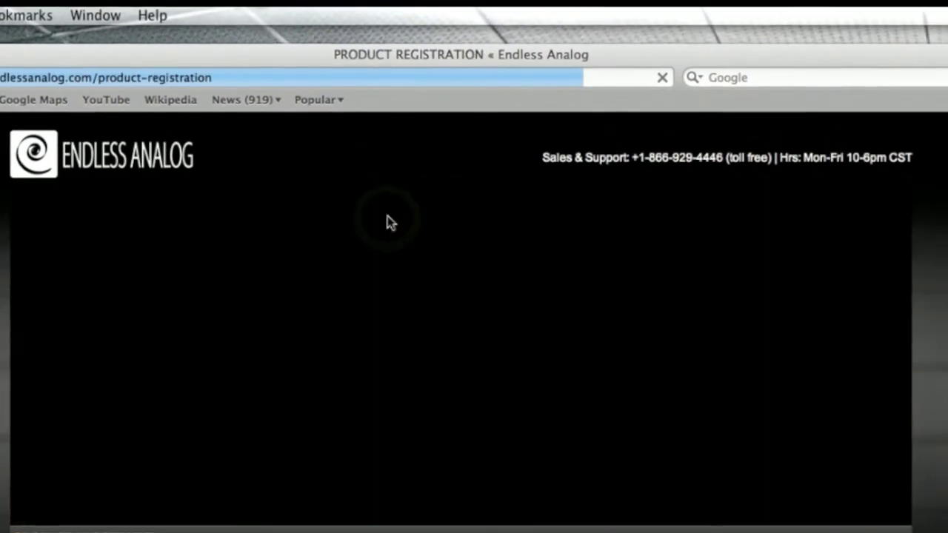
pyautogui.scroll(-5, 567, 519)
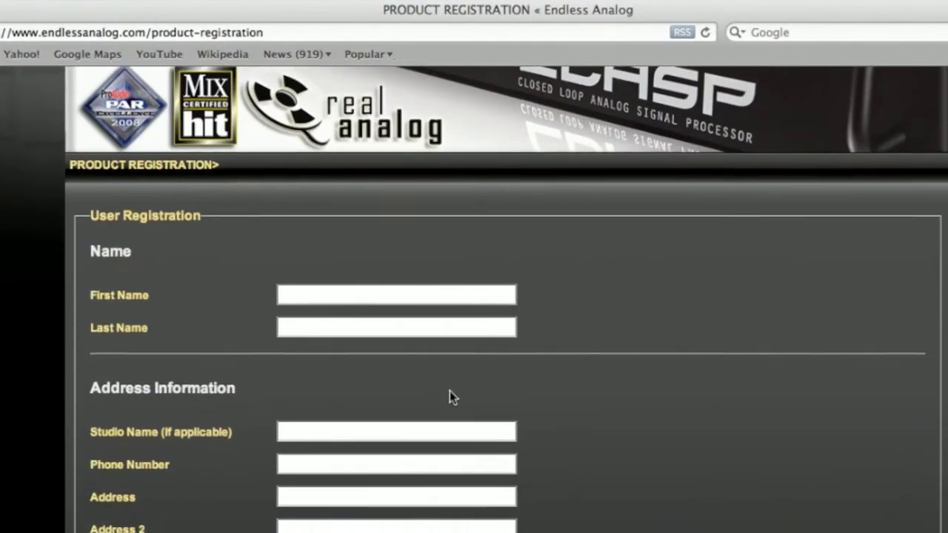
pyautogui.scroll(-4, 450, 396)
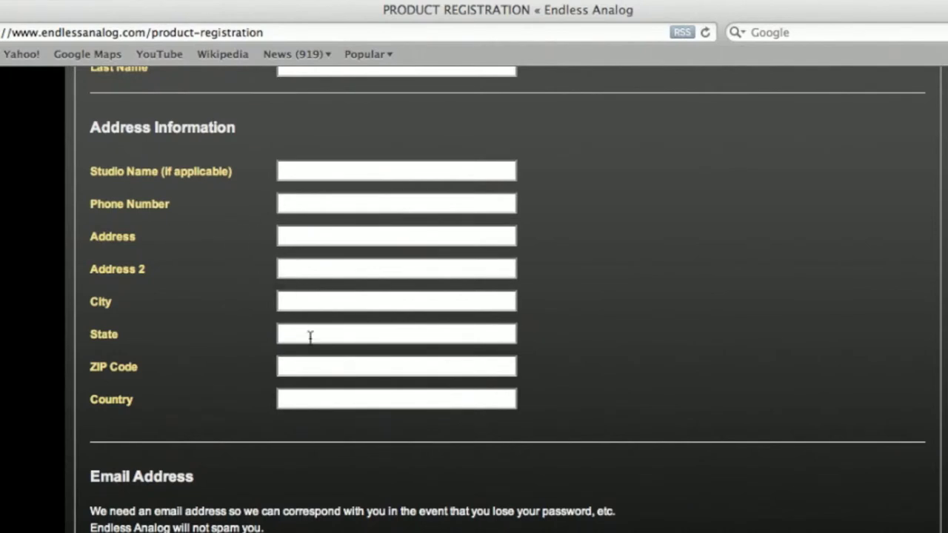
# - Move through the ZIP Code, Country, Email, Username, password and serial number fields in turn
pyautogui.click(300, 367)
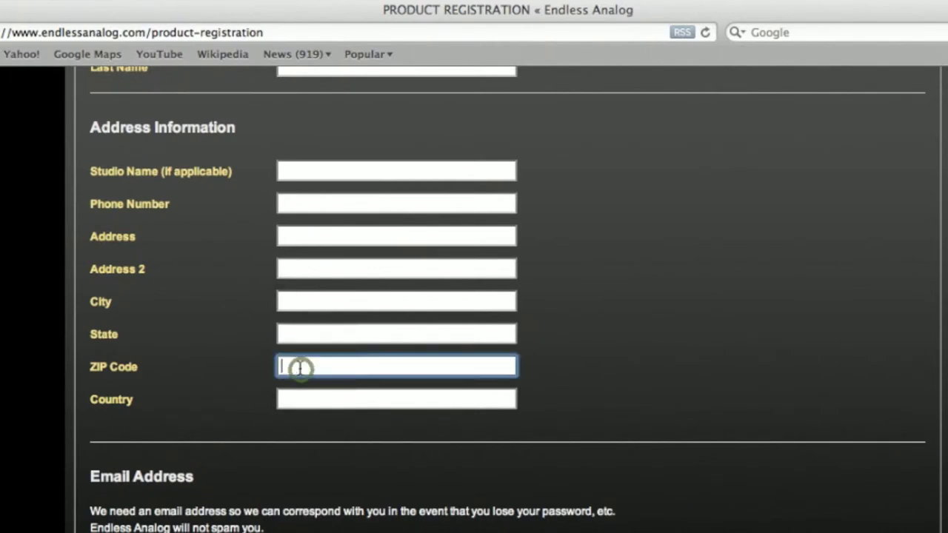
pyautogui.press('Tab')
pyautogui.scroll(-5, 356, 529)
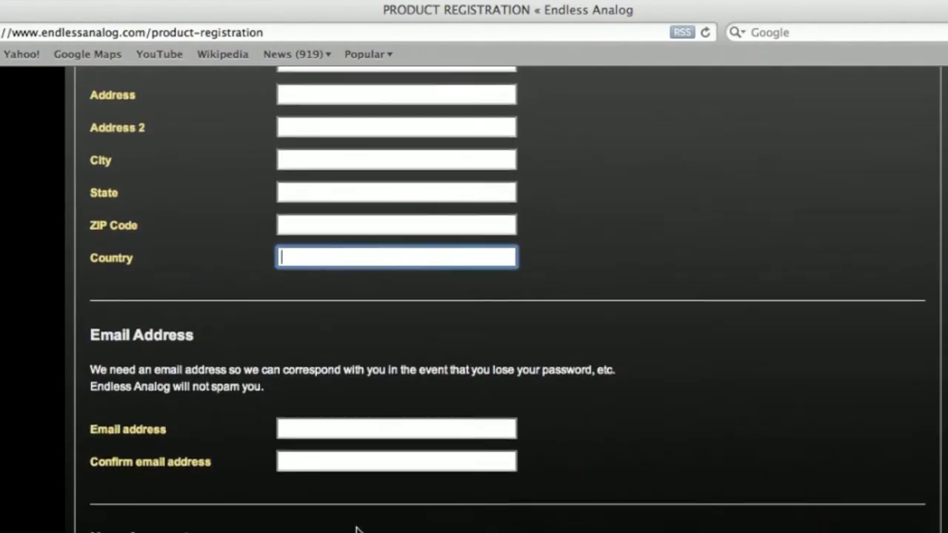
pyautogui.click(325, 425)
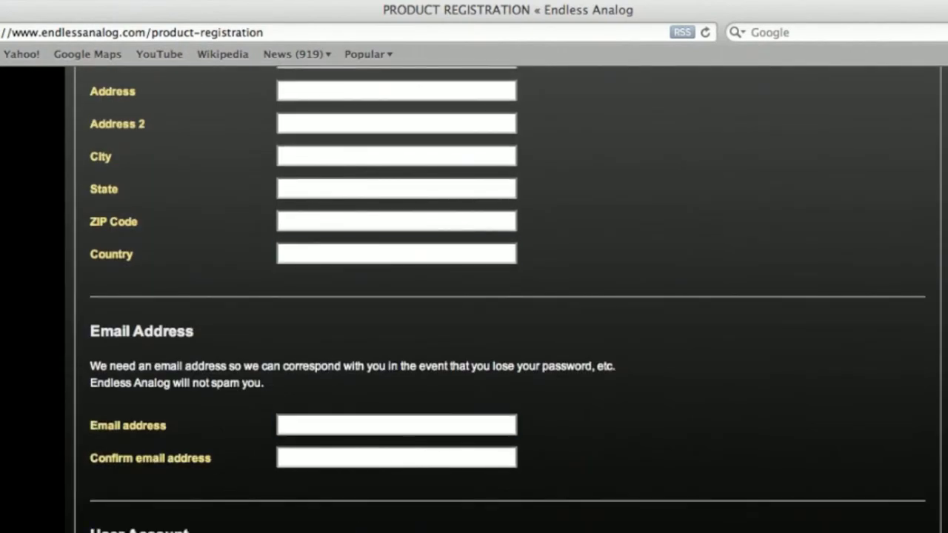
pyautogui.press('Tab')
pyautogui.scroll(-5, 300, 507)
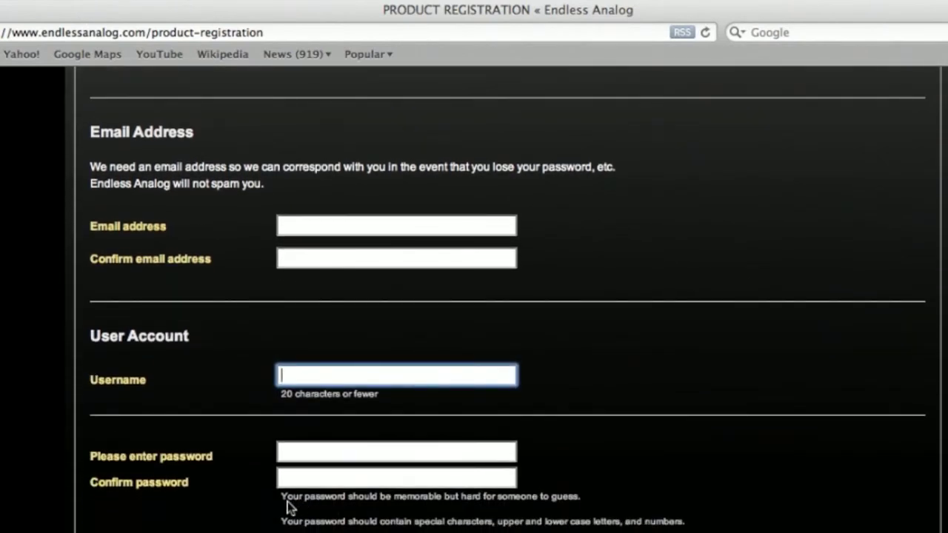
pyautogui.click(314, 451)
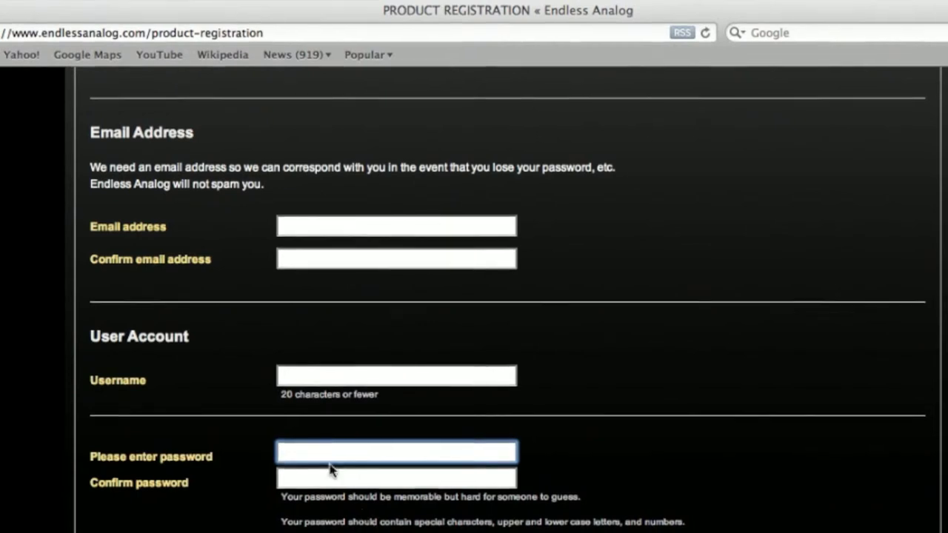
pyautogui.click(382, 309)
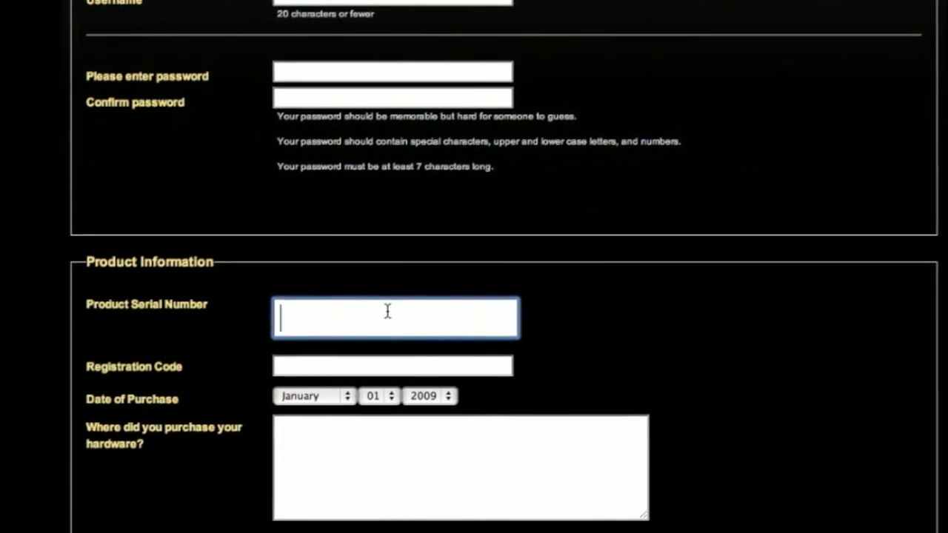
# - Enter the CLASP product serial number and scroll through the checkbox questions to the Register button
pyautogui.write('EAC')
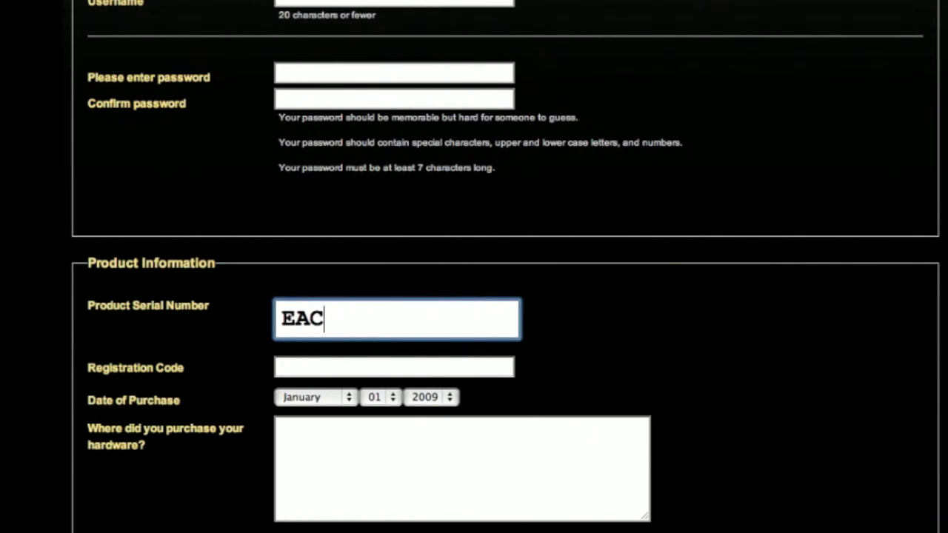
pyautogui.write('240')
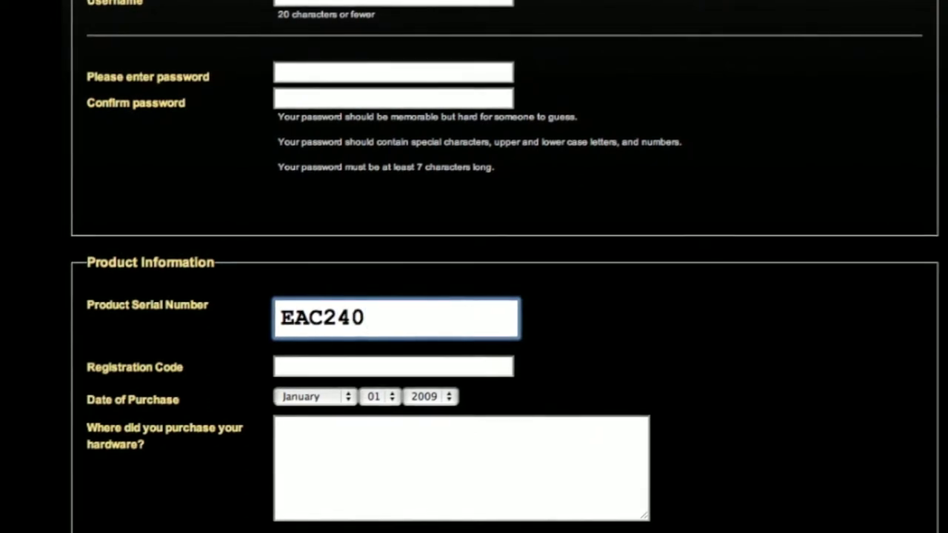
pyautogui.write('333')
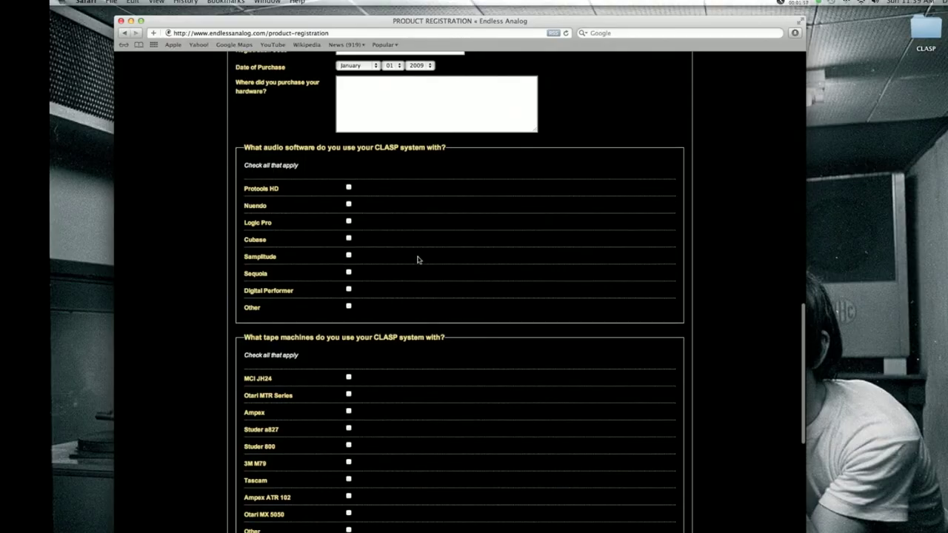
pyautogui.scroll(-2, 415, 252)
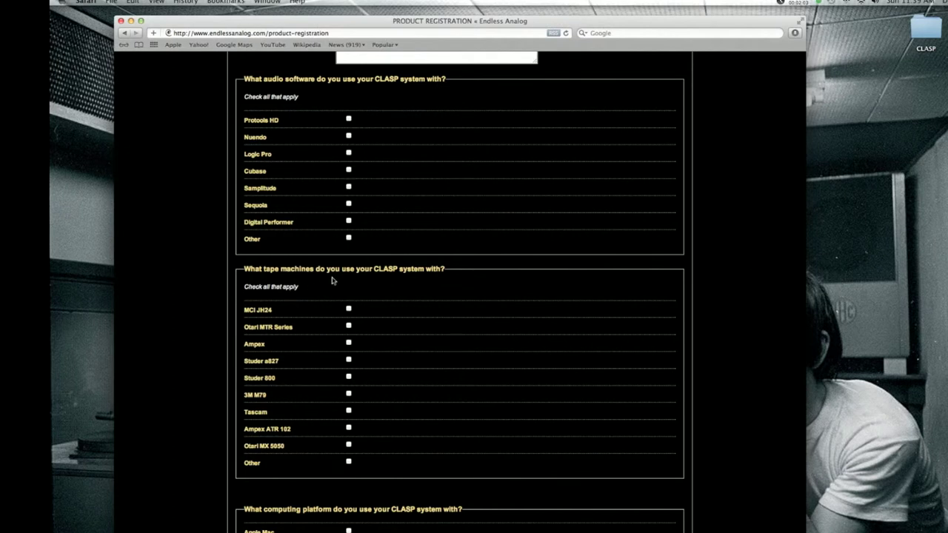
pyautogui.scroll(-2, 331, 280)
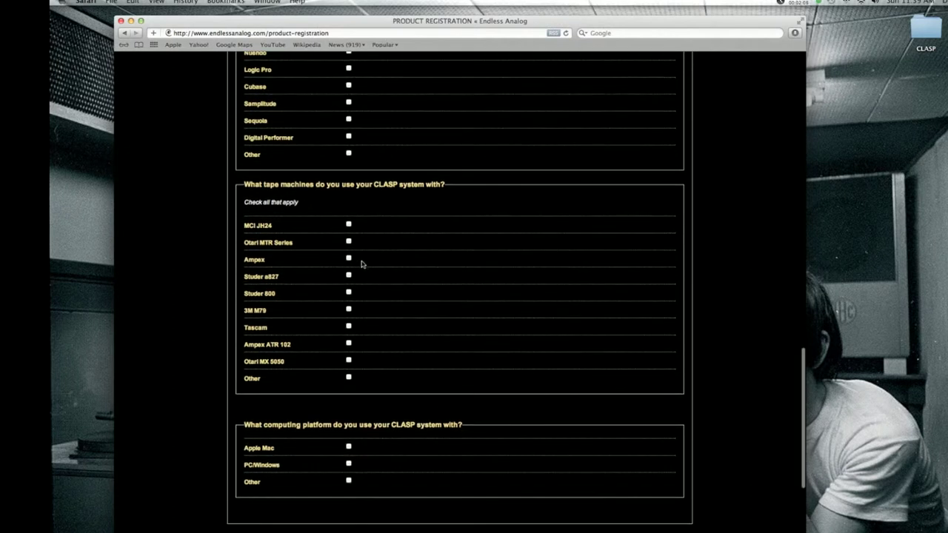
pyautogui.scroll(-4, 362, 264)
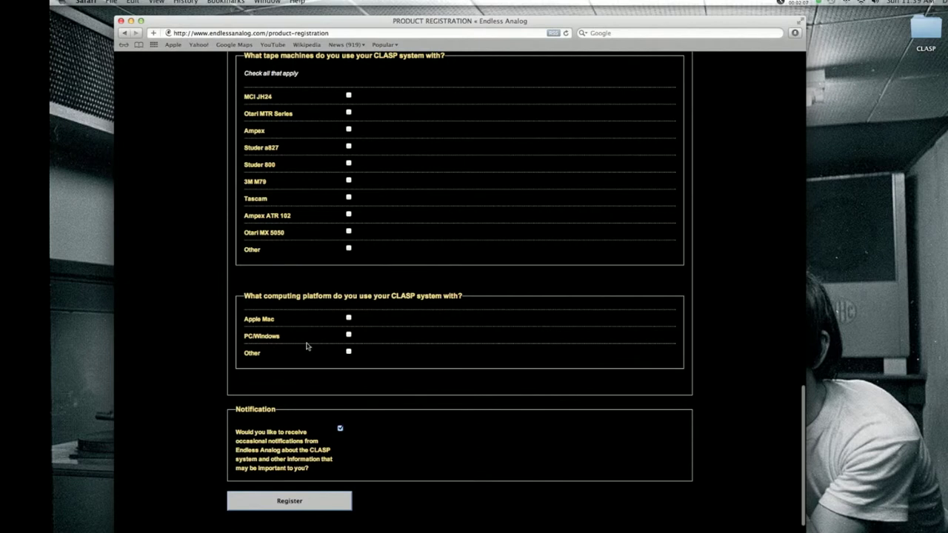
pyautogui.scroll(-1, 354, 337)
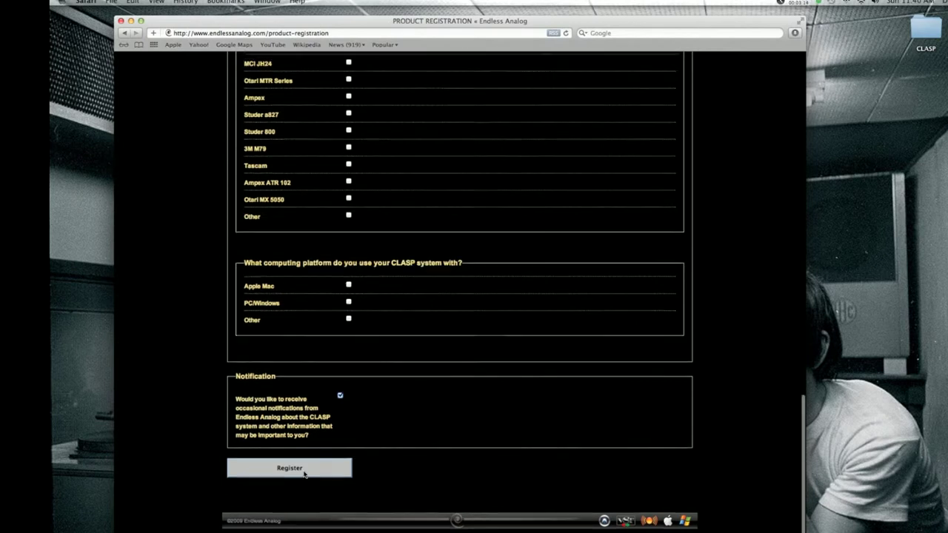
pyautogui.scroll(15, 304, 474)
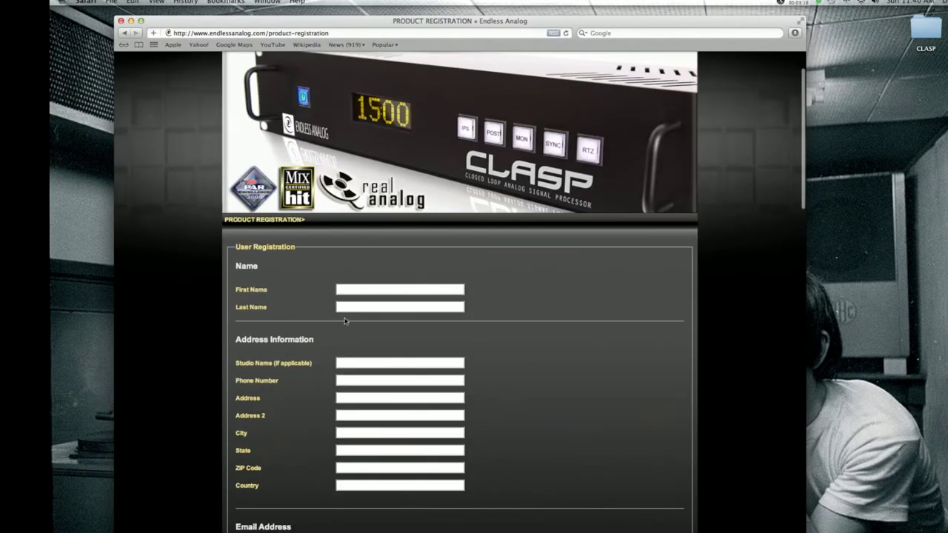
# - Submit the completed CLASP registration form with the Register button
pyautogui.scroll(-10, 451, 323)
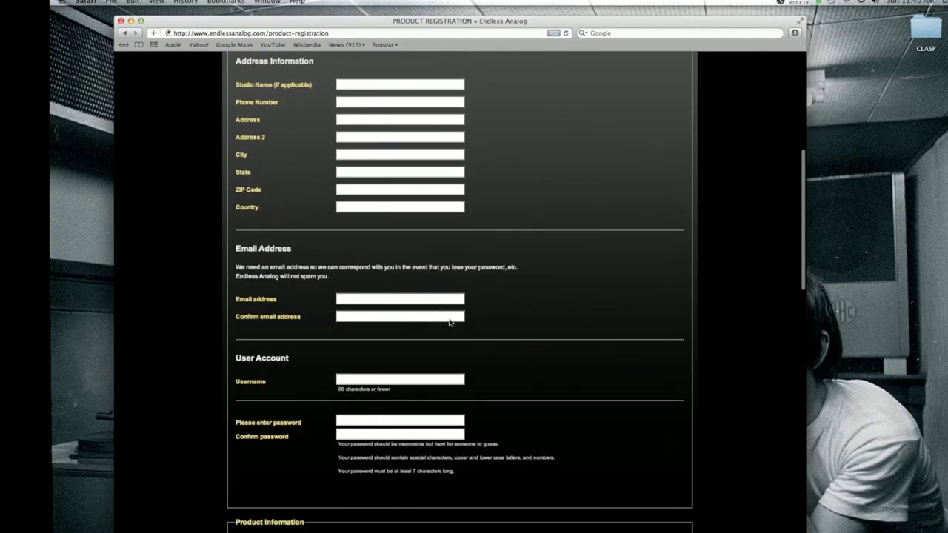
pyautogui.scroll(-5, 449, 322)
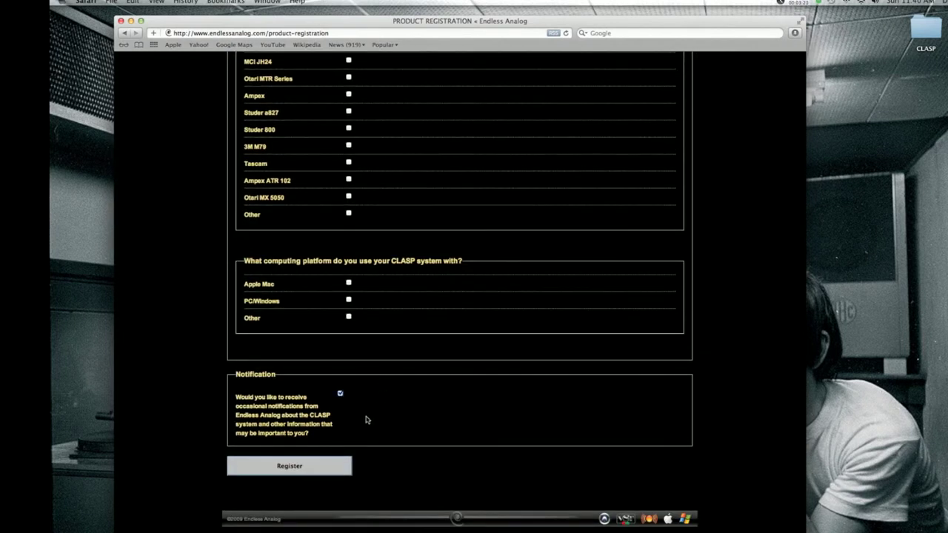
pyautogui.click(309, 470)
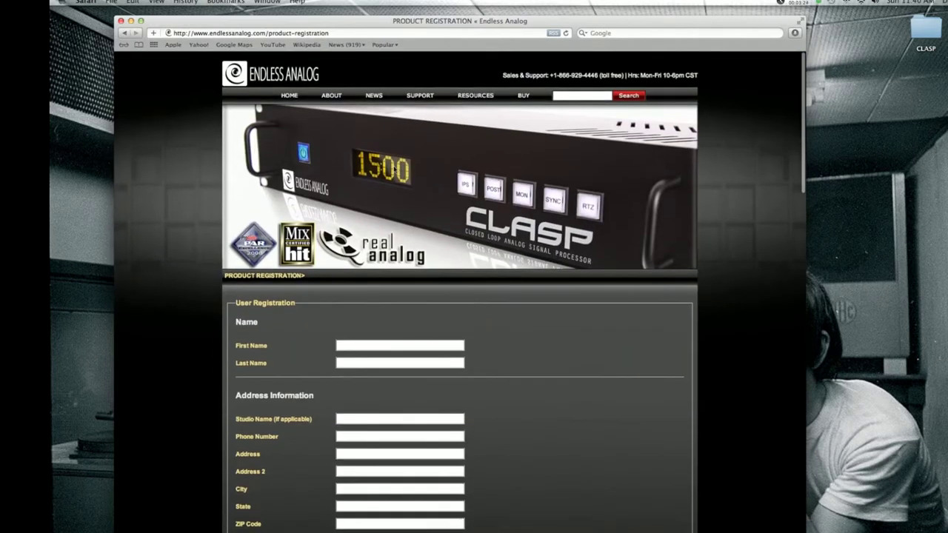
# - Go to the CLASP software Downloads Area via SUPPORT > Downloads > Software
pyautogui.moveTo(431, 98)
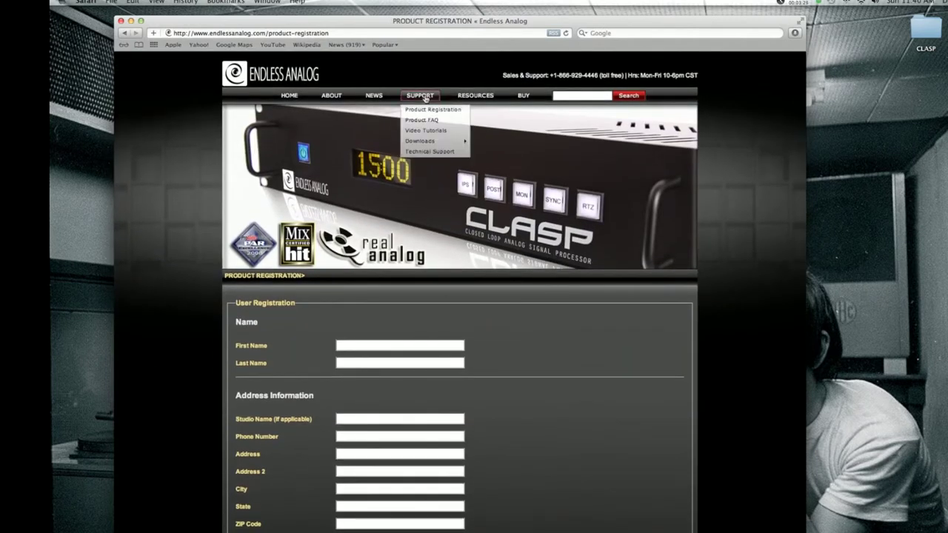
pyautogui.moveTo(462, 143)
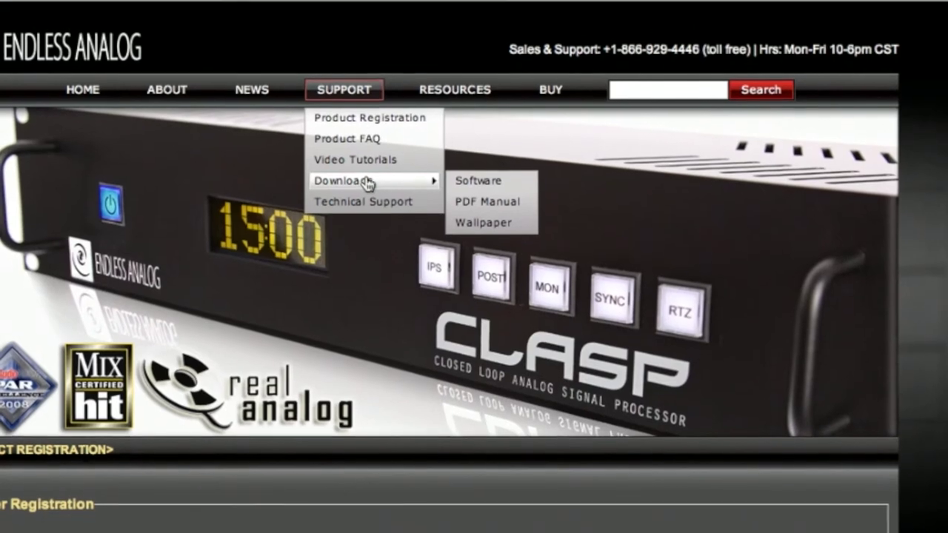
pyautogui.click(472, 188)
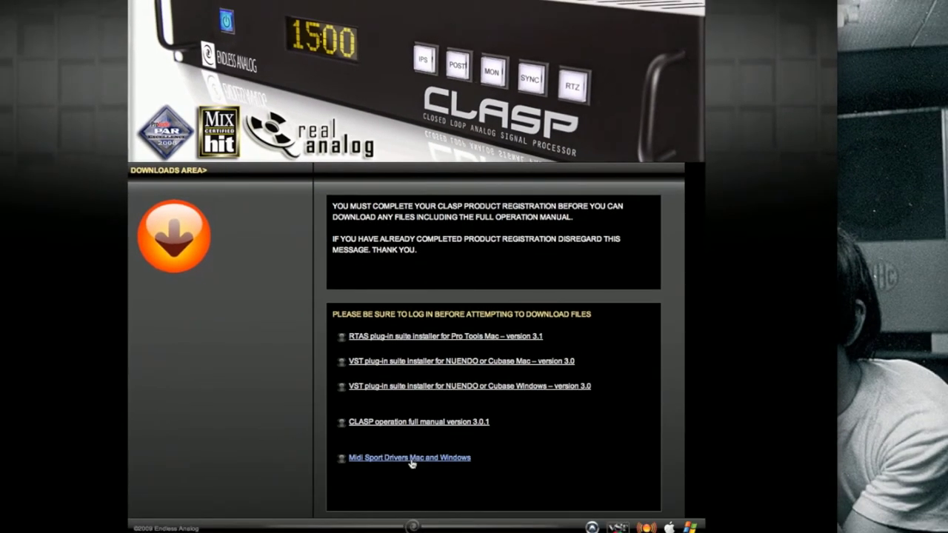
# - Follow the 'Midi Sport Drivers Mac and Windows' link to M-Audio's driver search page
pyautogui.click(411, 458)
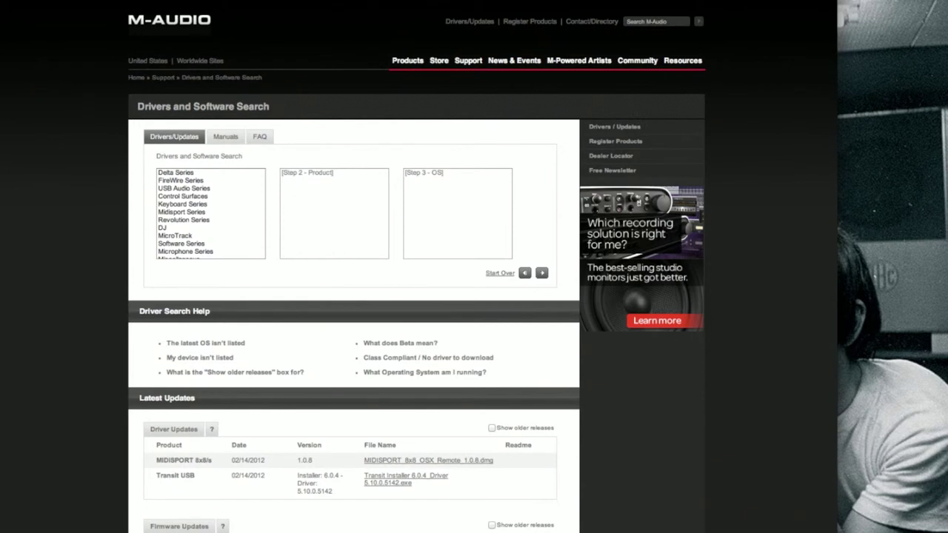
# - Check About This Mac for OS X 10.7.2, then choose Midisport Series and MIDISPORT 2x2
pyautogui.click(34, 0)
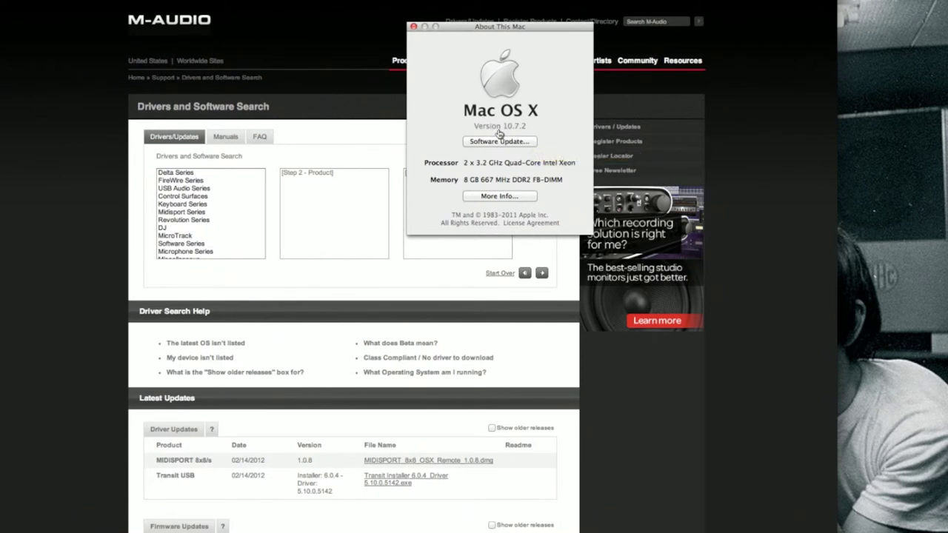
pyautogui.click(415, 28)
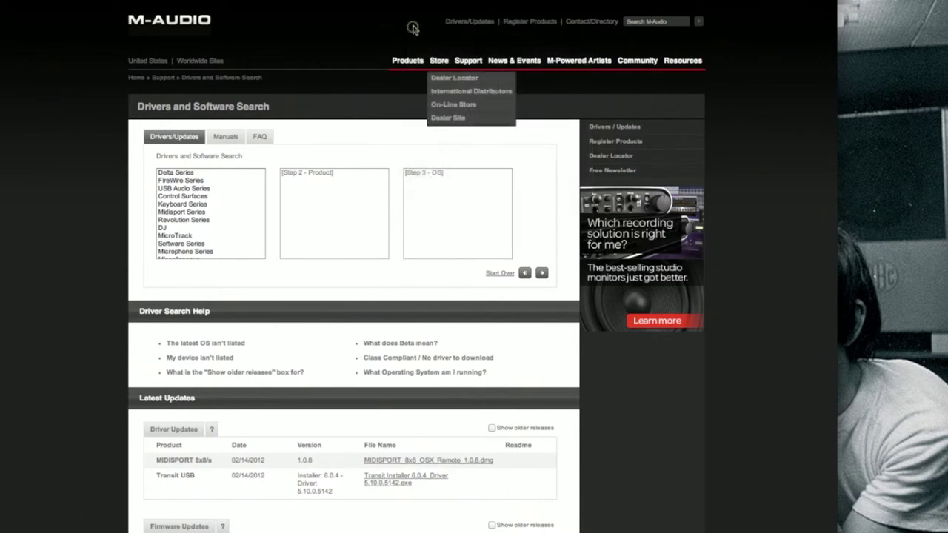
pyautogui.click(188, 212)
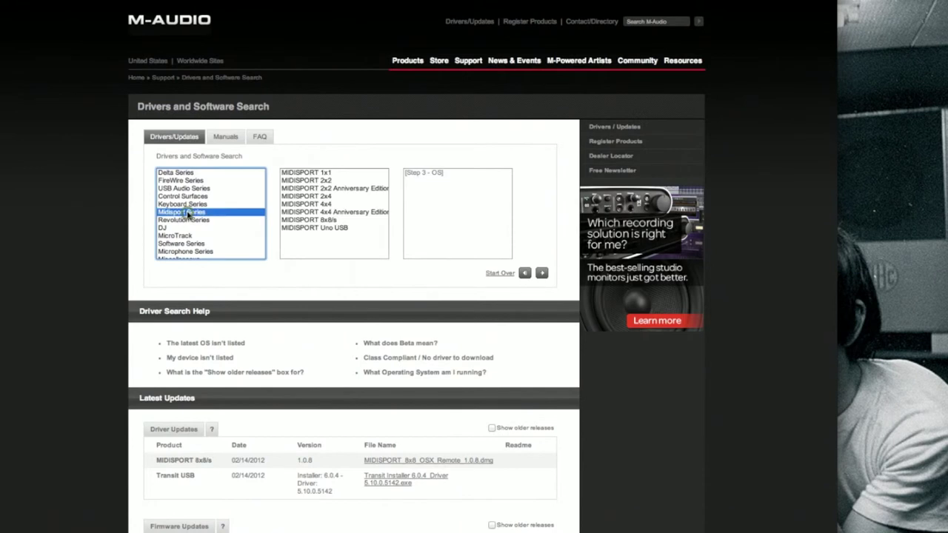
pyautogui.click(321, 181)
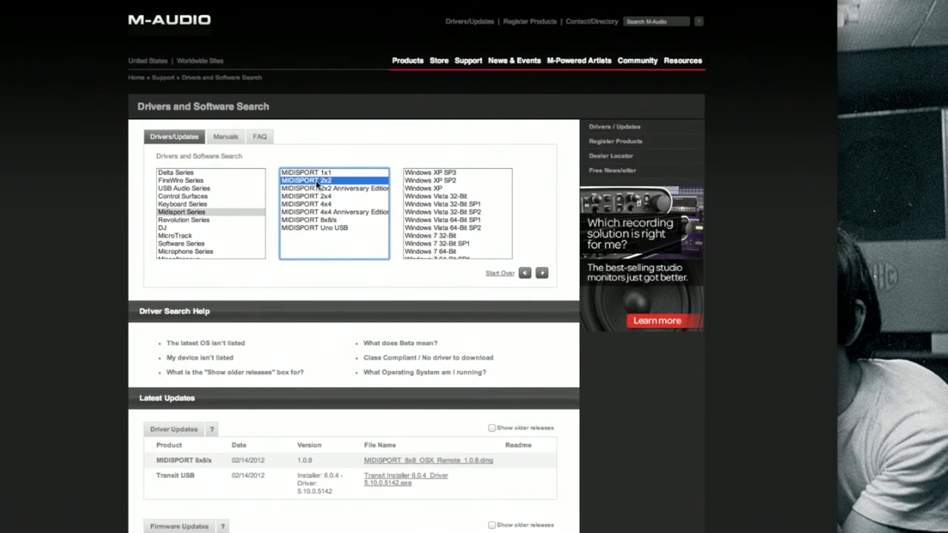
pyautogui.scroll(-5, 480, 208)
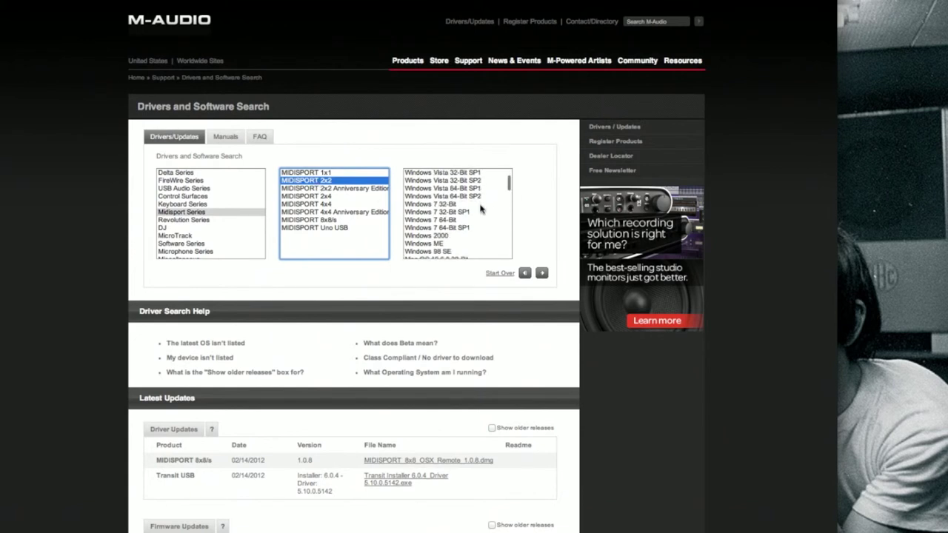
pyautogui.scroll(3, 480, 208)
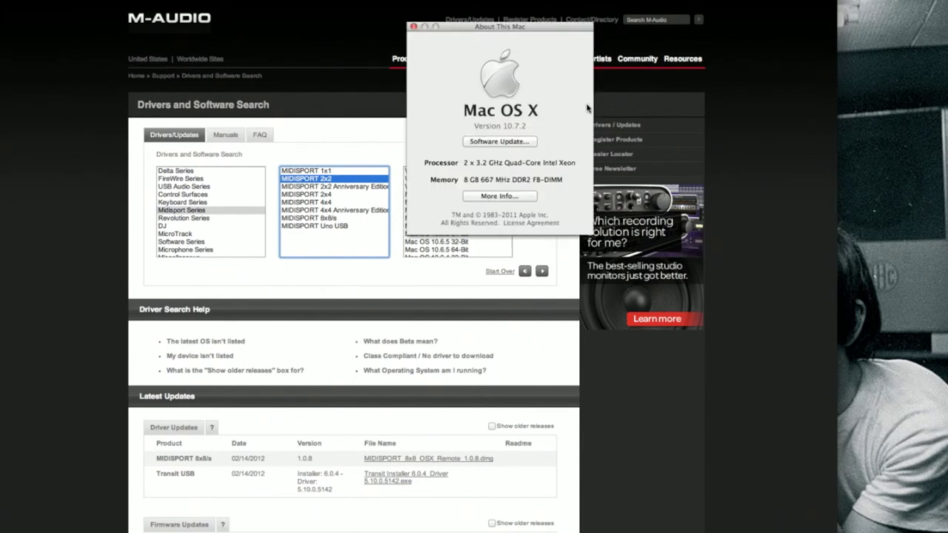
pyautogui.click(413, 27)
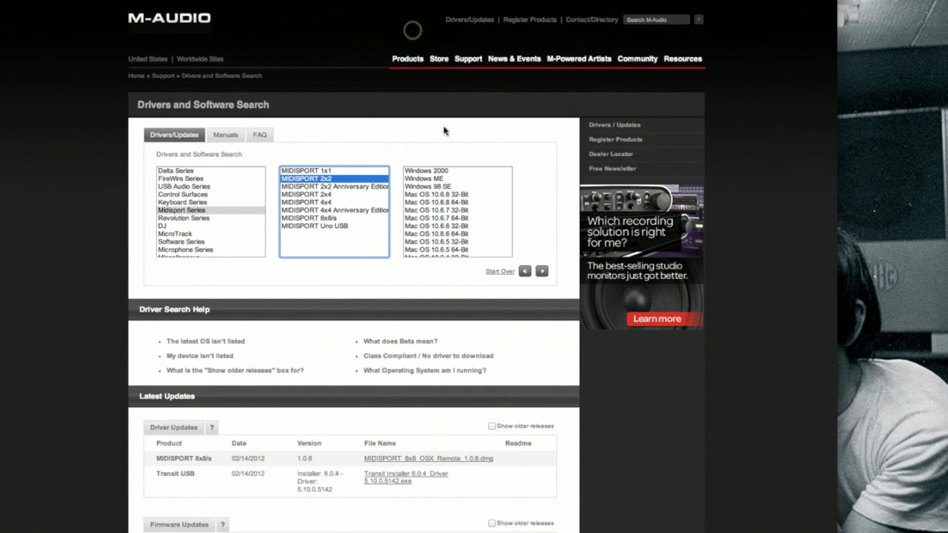
# - Choose Mac OS 10.6.8 32-Bit and open the MIDI_USB_OSX_3.4.0.dmg page down to its download box
pyautogui.click(454, 197)
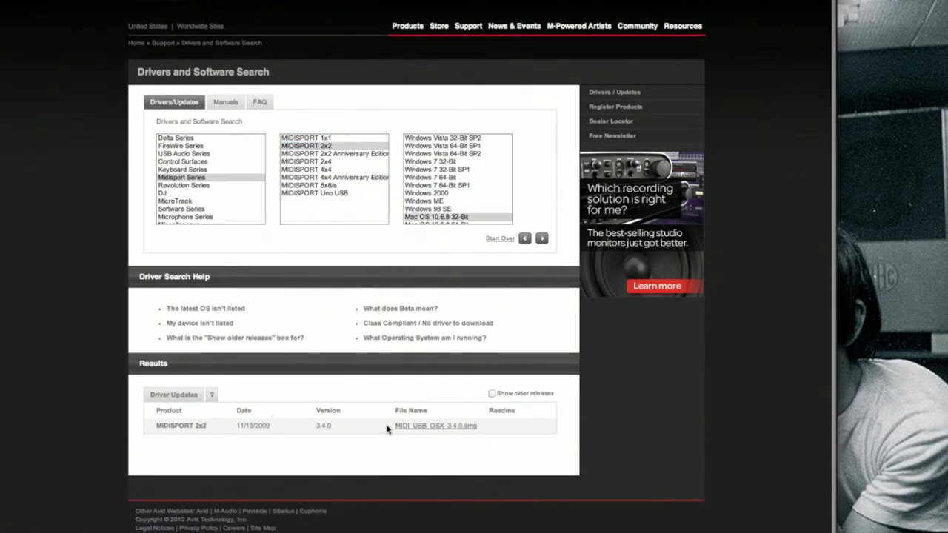
pyautogui.click(428, 426)
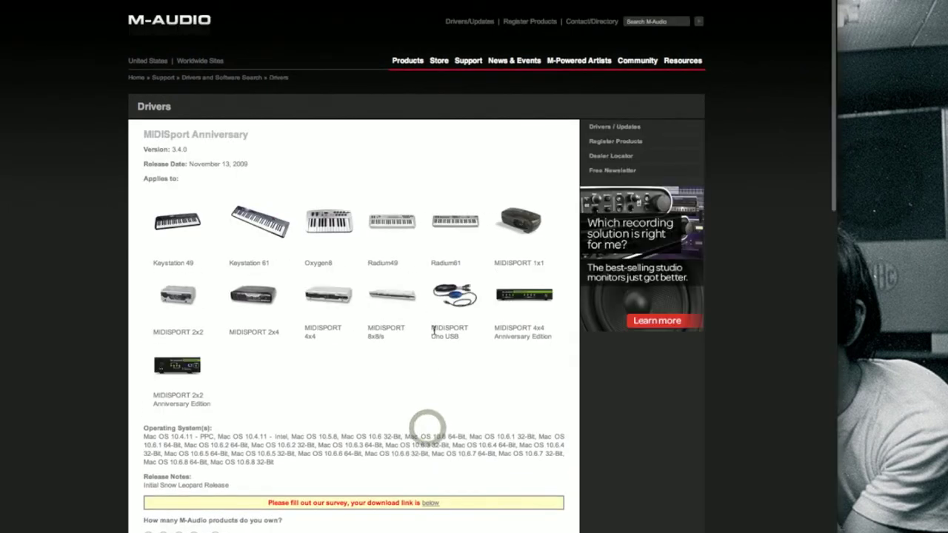
pyautogui.scroll(-10, 434, 330)
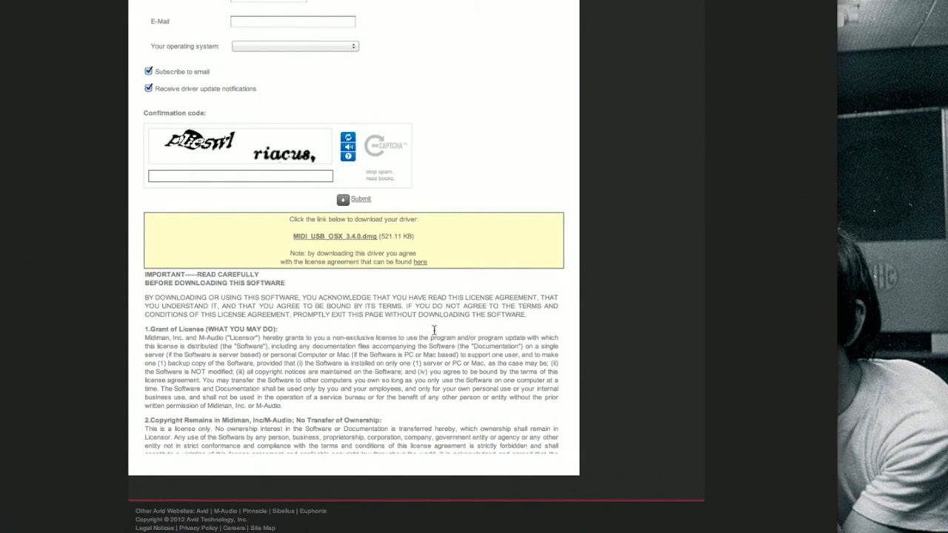
pyautogui.click(360, 237)
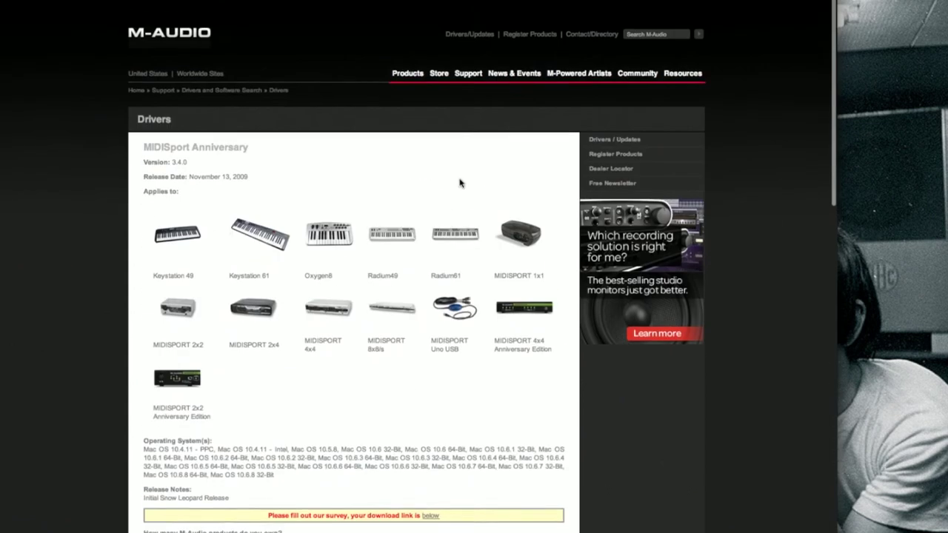
pyautogui.scroll(-12, 393, 271)
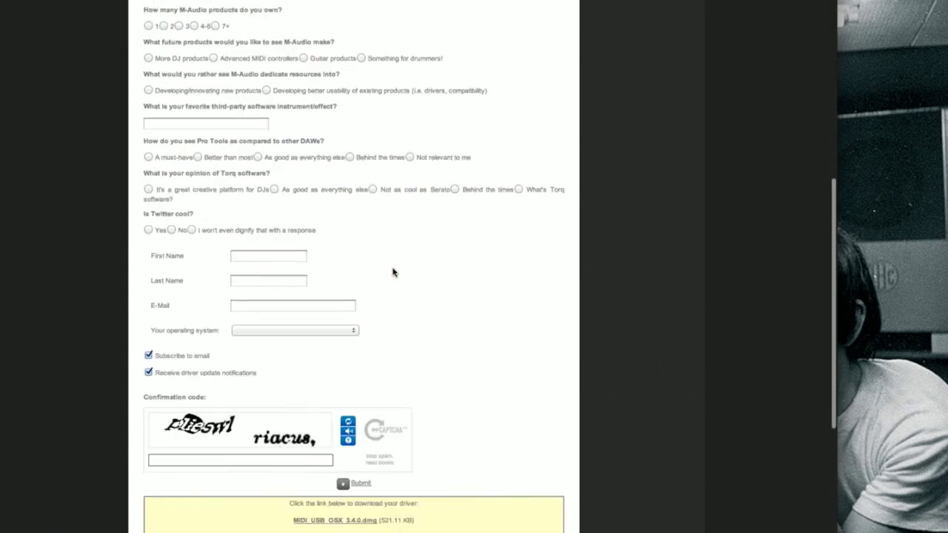
pyautogui.scroll(4, 393, 271)
pyautogui.scroll(-5, 393, 271)
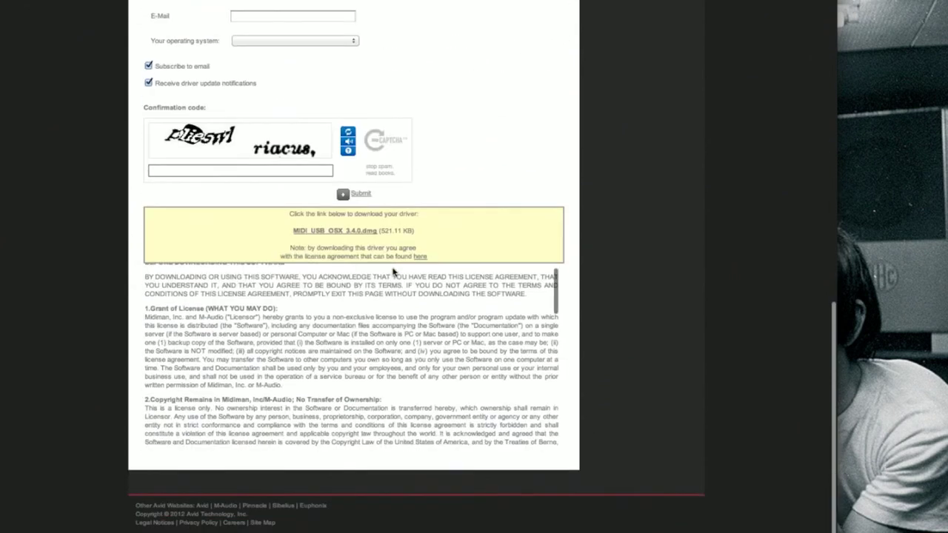